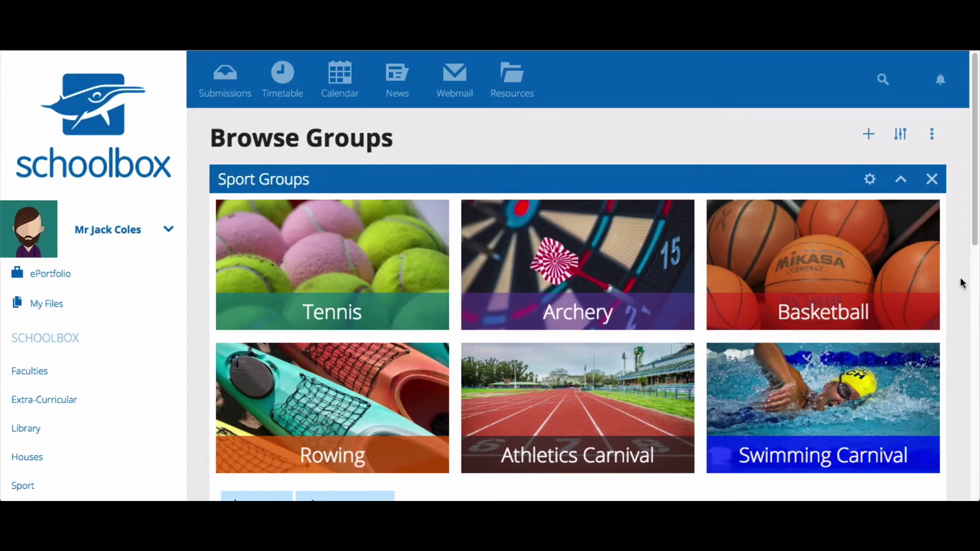
- Scroll through the Tennis, Year 7 and Middle Campus example group pages
{"action": "scroll", "coordinate": [974, 259], "scroll_direction": "down", "scroll_amount": 2}
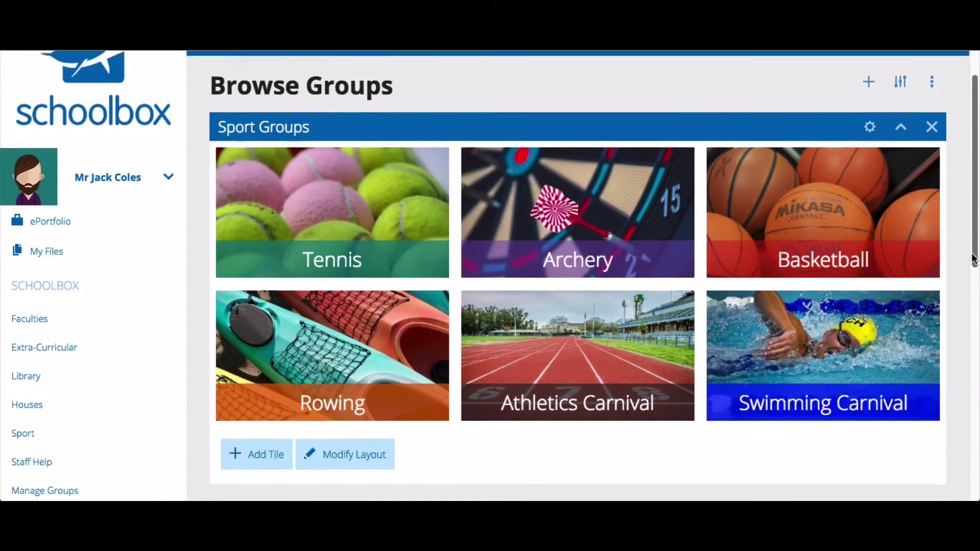
{"action": "left_click_drag", "start_coordinate": [973, 259], "coordinate": [974, 191]}
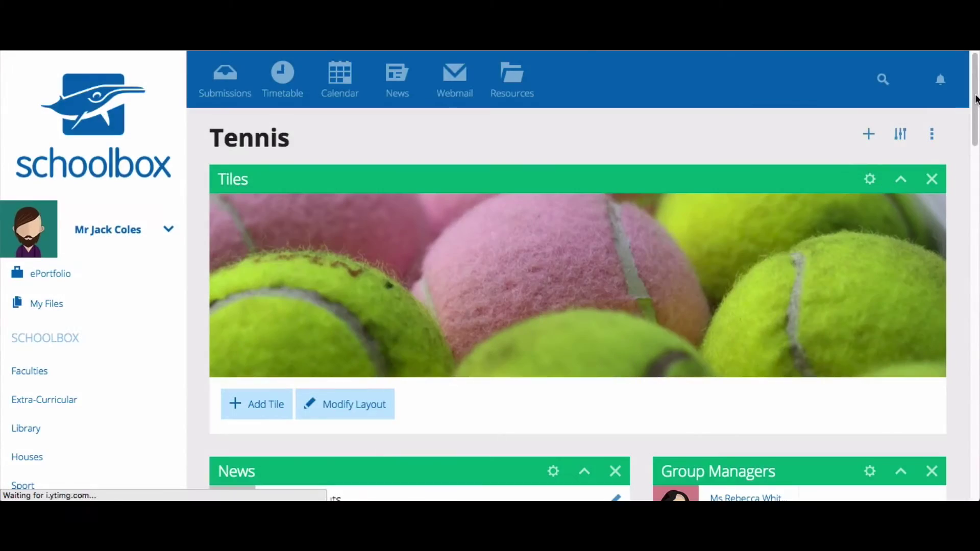
{"action": "scroll", "coordinate": [963, 178], "scroll_direction": "down", "scroll_amount": 7}
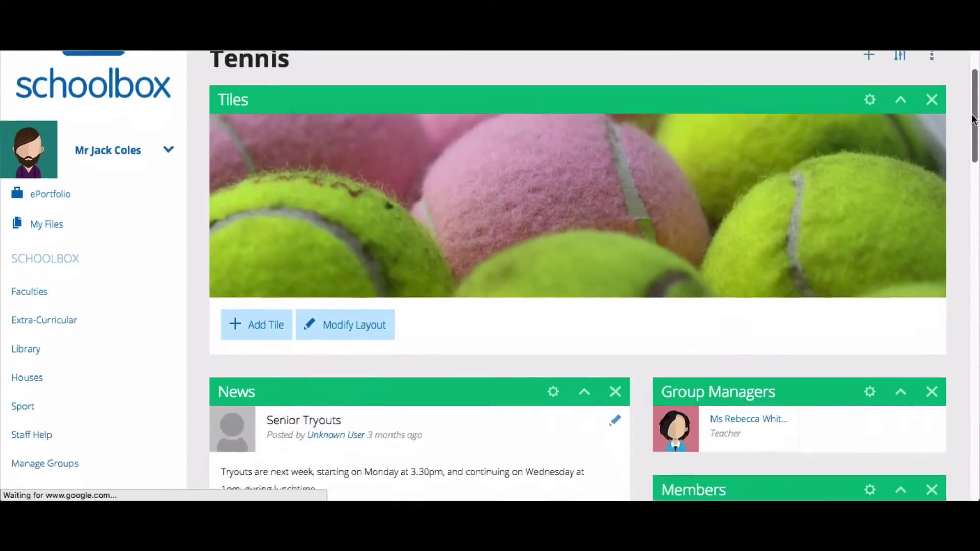
{"action": "scroll", "coordinate": [964, 177], "scroll_direction": "down", "scroll_amount": 6}
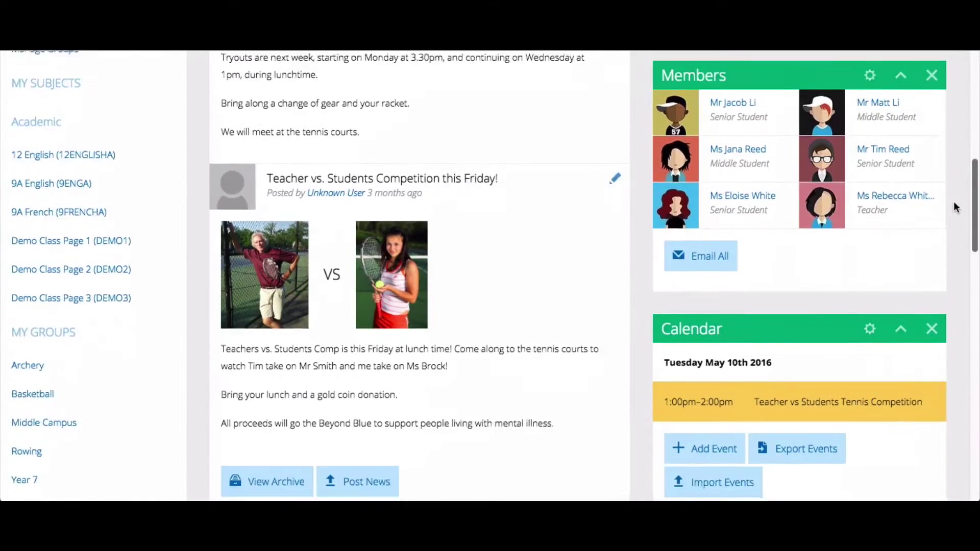
{"action": "scroll", "coordinate": [943, 246], "scroll_direction": "down", "scroll_amount": 12}
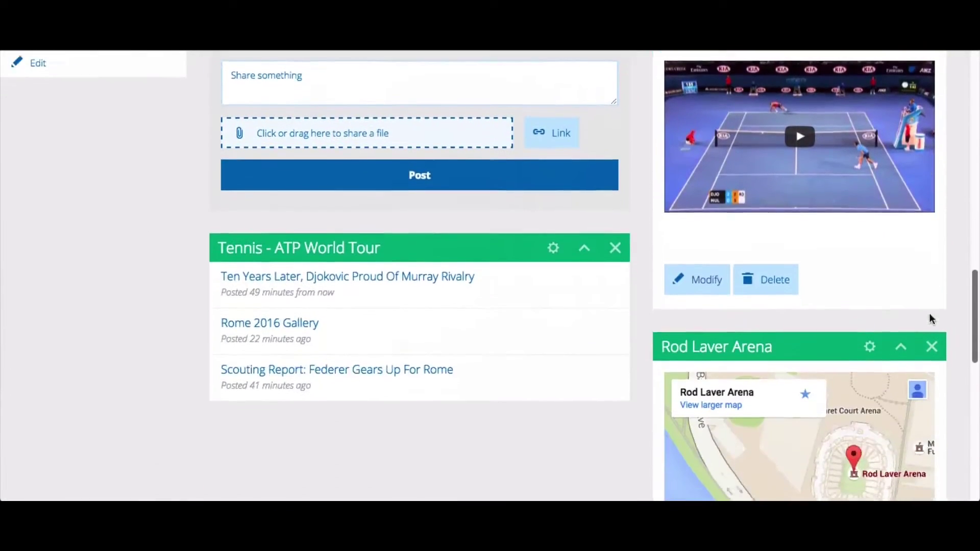
{"action": "scroll", "coordinate": [922, 388], "scroll_direction": "down", "scroll_amount": 3}
{"action": "scroll", "coordinate": [921, 371], "scroll_direction": "up", "scroll_amount": 9}
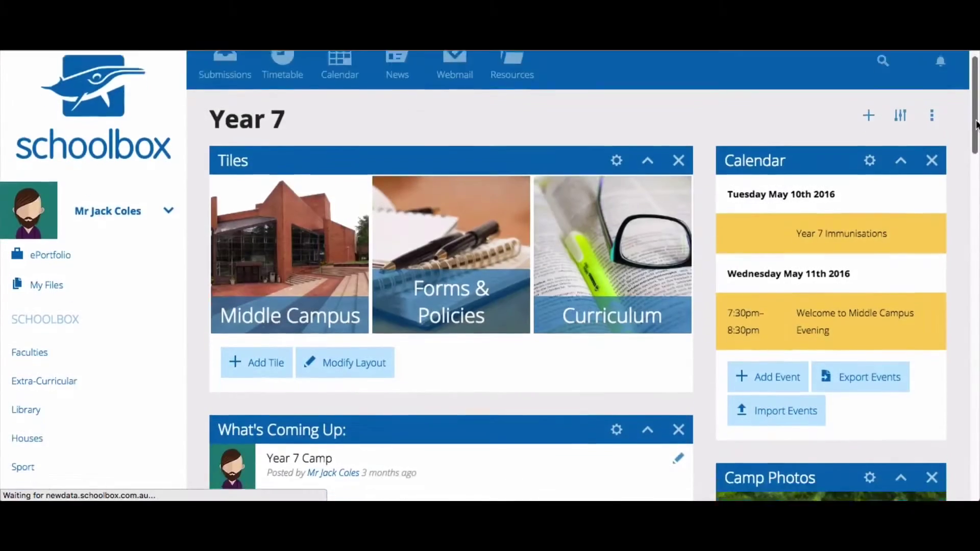
{"action": "scroll", "coordinate": [490, 275], "scroll_direction": "down", "scroll_amount": 4}
{"action": "scroll", "coordinate": [951, 306], "scroll_direction": "down", "scroll_amount": 12}
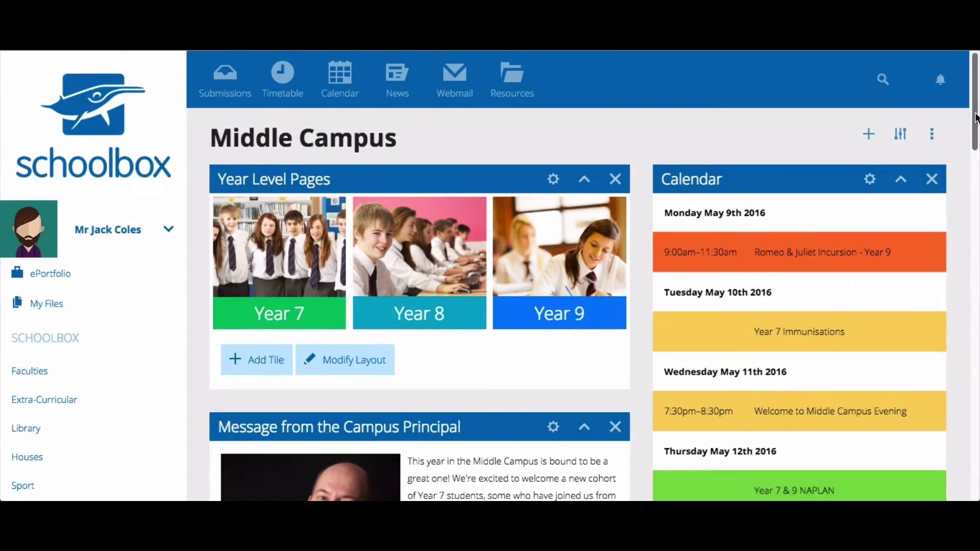
{"action": "scroll", "coordinate": [970, 183], "scroll_direction": "down", "scroll_amount": 6}
{"action": "scroll", "coordinate": [970, 183], "scroll_direction": "down", "scroll_amount": 9}
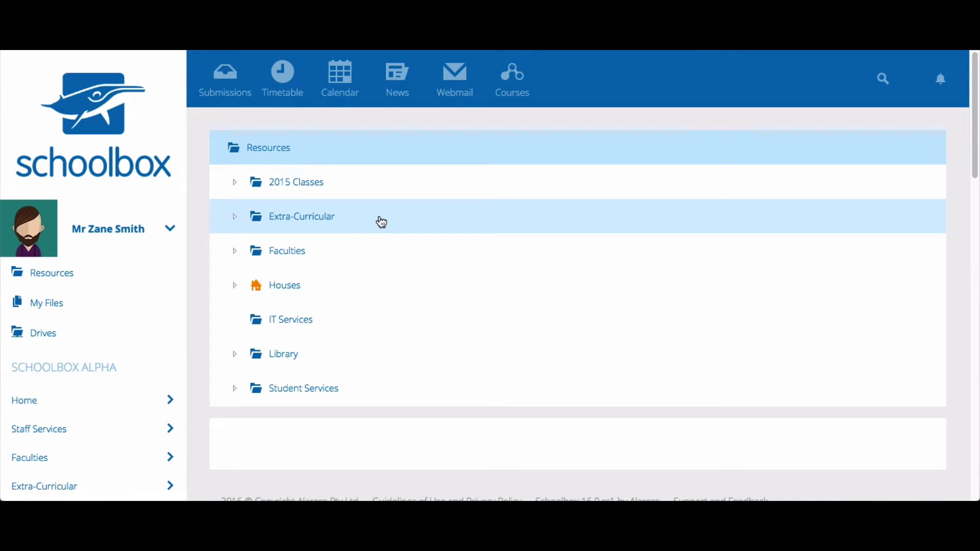
- Expand the Extra-Curricular folder in Resources and open its more-actions menu
{"action": "left_click", "coordinate": [382, 222]}
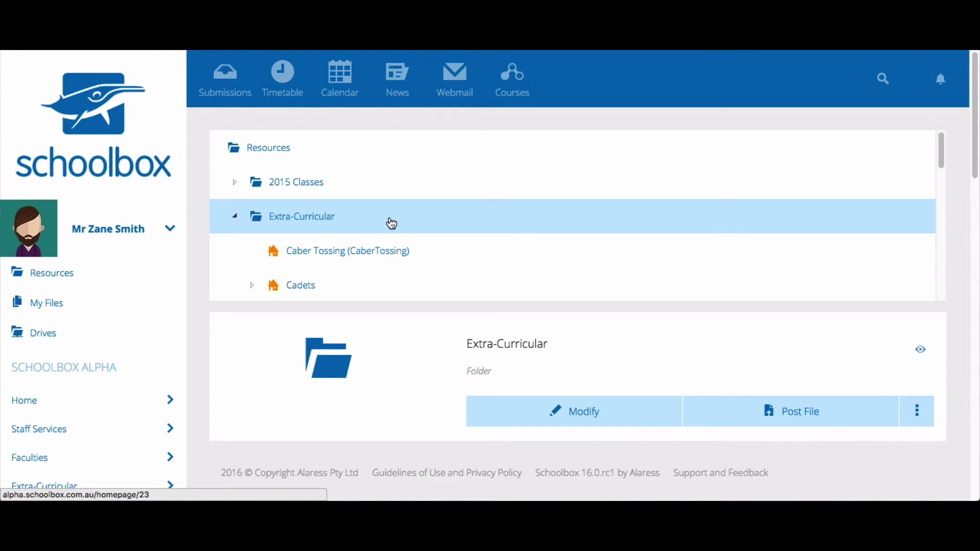
{"action": "left_click", "coordinate": [918, 415]}
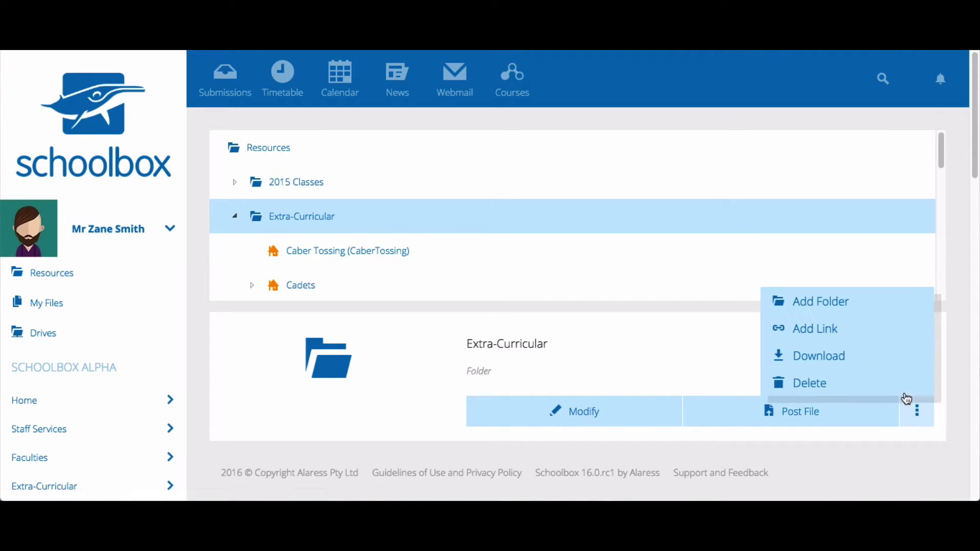
- Add a folder named 'Homework Help' inside Extra-Curricular using the Collab Group homepage template
{"action": "left_click", "coordinate": [878, 304]}
{"action": "left_click", "coordinate": [407, 241]}
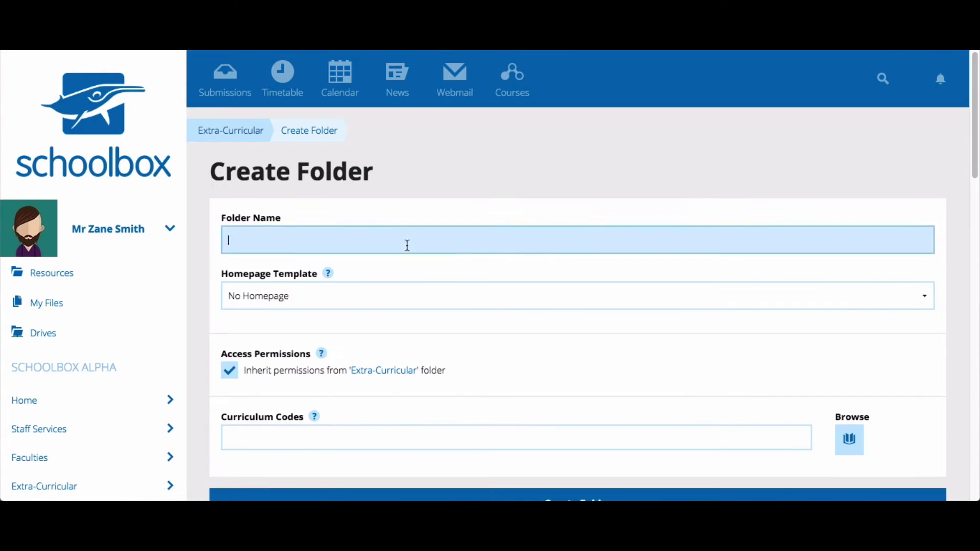
{"action": "type", "text": "Homework Help"}
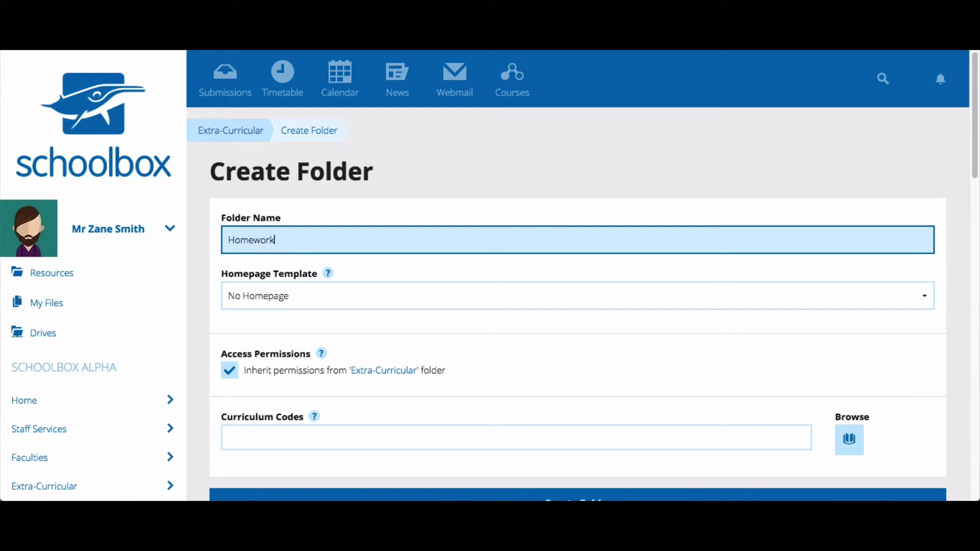
{"action": "left_click", "coordinate": [438, 294]}
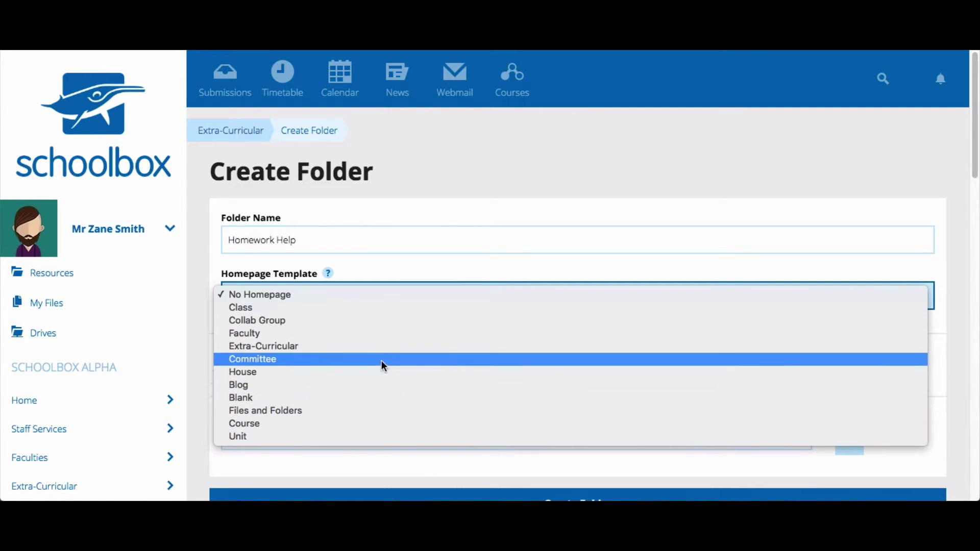
{"action": "left_click", "coordinate": [376, 322]}
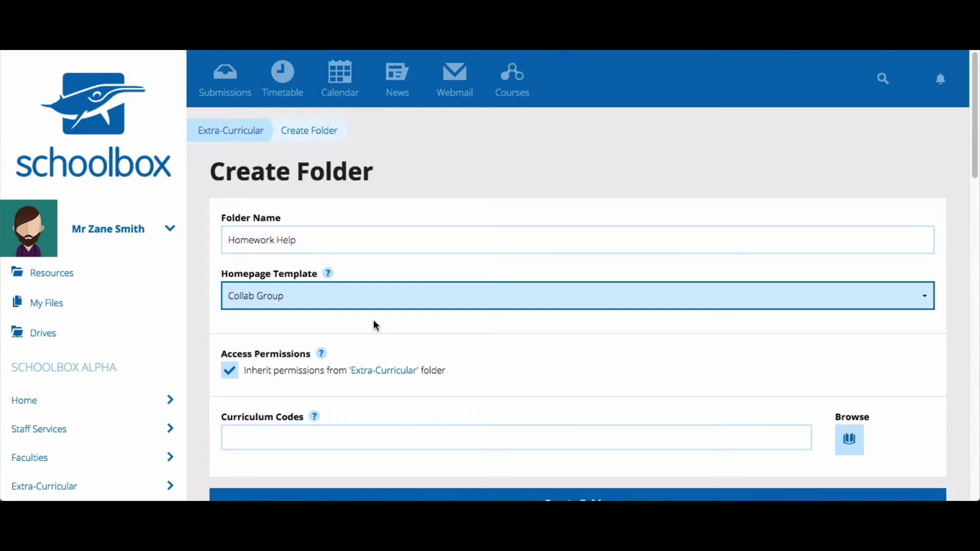
- Stop inheriting permissions; set Teachers, Senior and Junior Students to Read and Parents to None
{"action": "scroll", "coordinate": [376, 325], "scroll_direction": "down", "scroll_amount": 1}
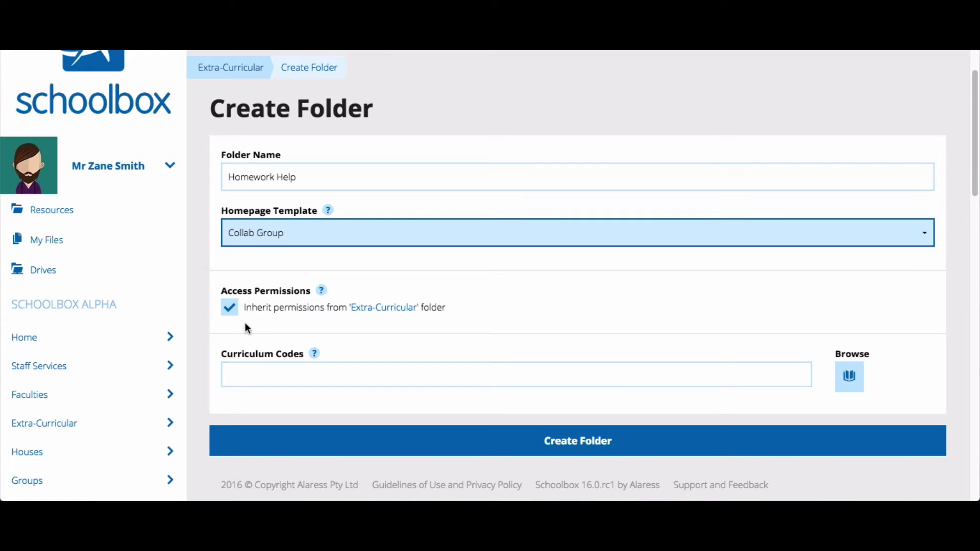
{"action": "left_click", "coordinate": [230, 308]}
{"action": "scroll", "coordinate": [590, 324], "scroll_direction": "down", "scroll_amount": 1}
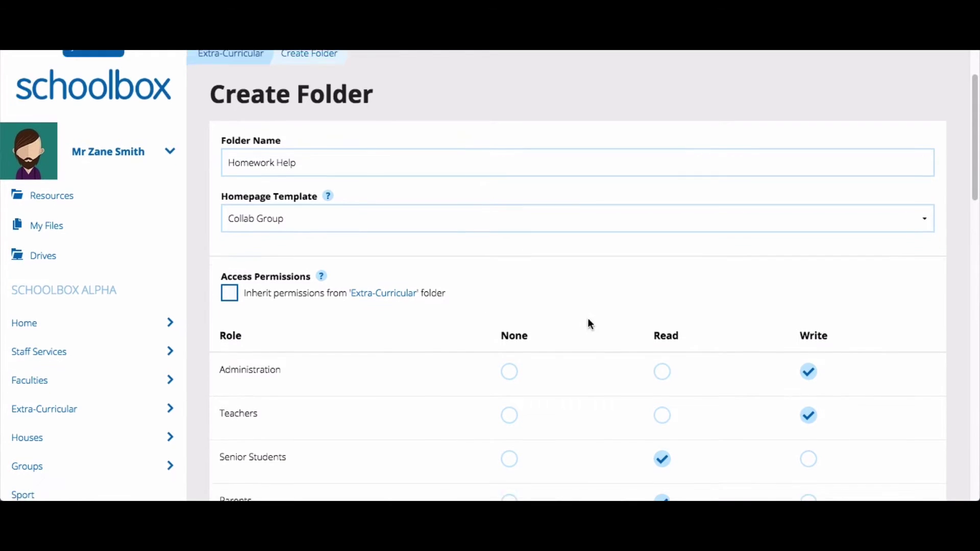
{"action": "scroll", "coordinate": [588, 319], "scroll_direction": "down", "scroll_amount": 4}
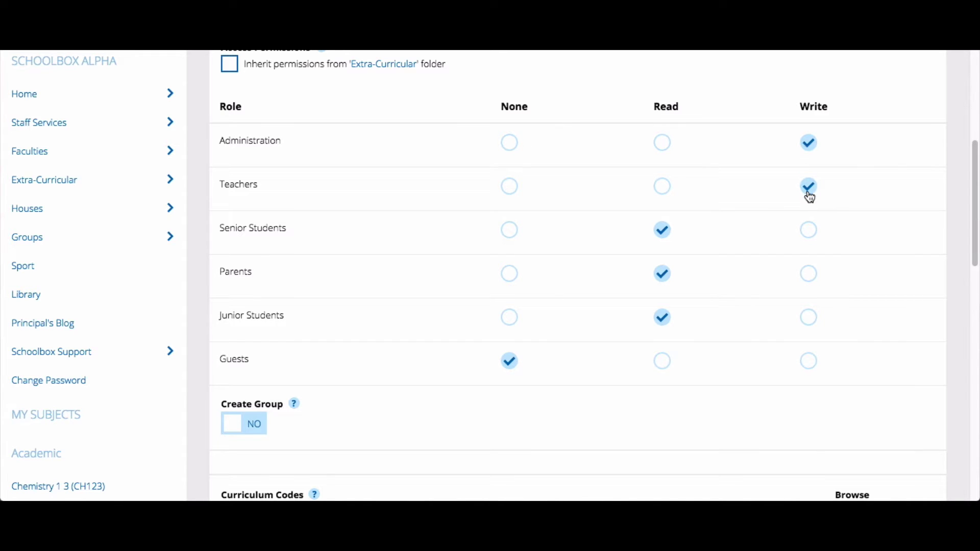
{"action": "left_click", "coordinate": [665, 189]}
{"action": "left_click", "coordinate": [518, 280]}
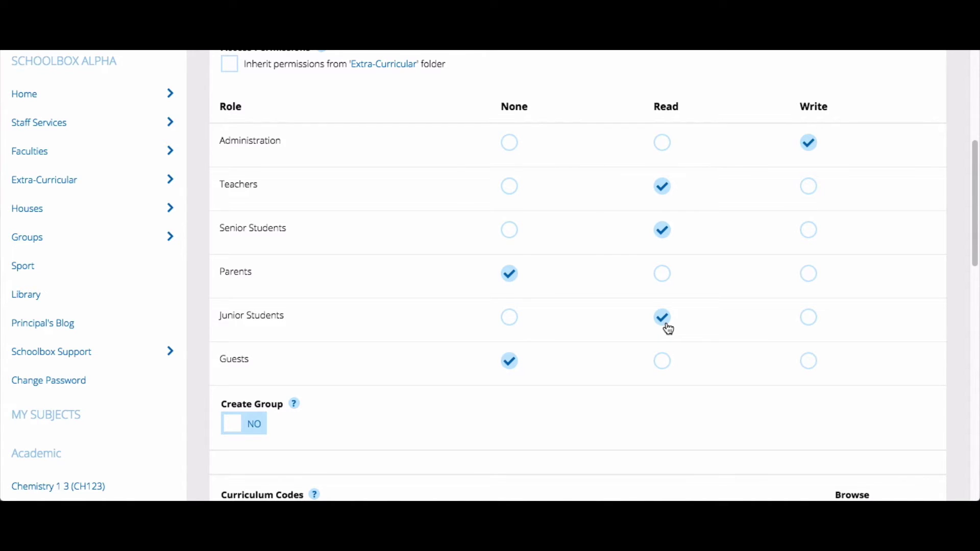
{"action": "left_click", "coordinate": [513, 321]}
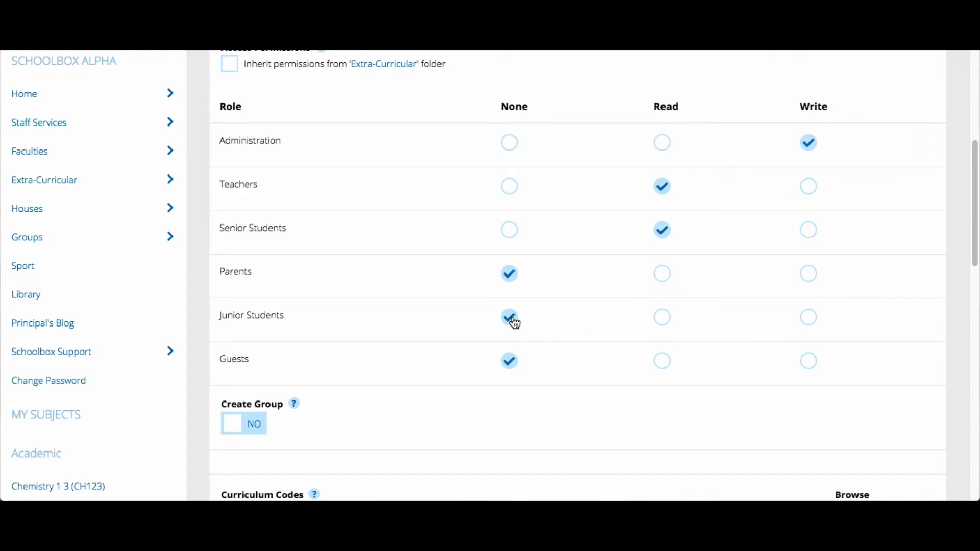
{"action": "left_click", "coordinate": [516, 244]}
{"action": "left_click", "coordinate": [664, 236]}
{"action": "left_click", "coordinate": [663, 318]}
{"action": "scroll", "coordinate": [760, 373], "scroll_direction": "down", "scroll_amount": 2}
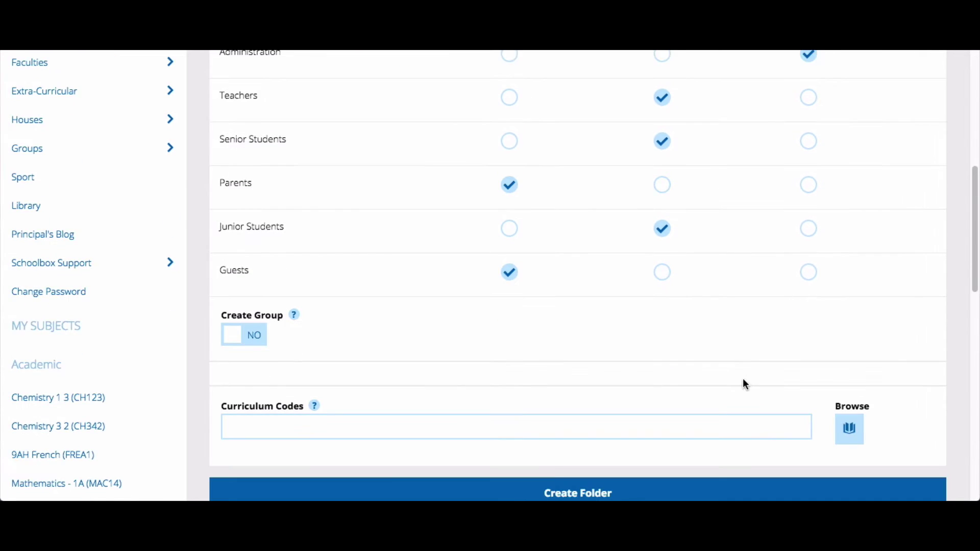
- Enable group creation and create the Homework Help folder with its group
{"action": "left_click", "coordinate": [252, 326]}
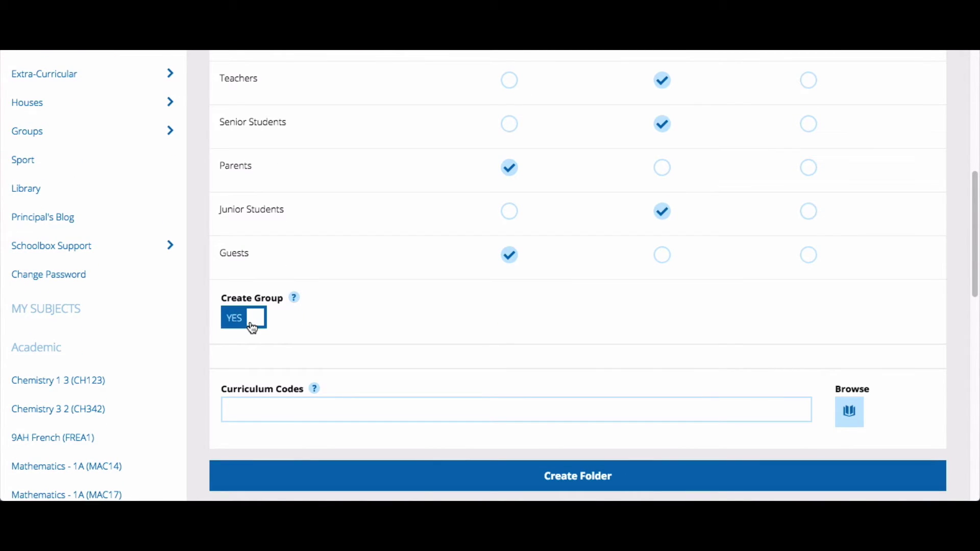
{"action": "scroll", "coordinate": [578, 363], "scroll_direction": "down", "scroll_amount": 2}
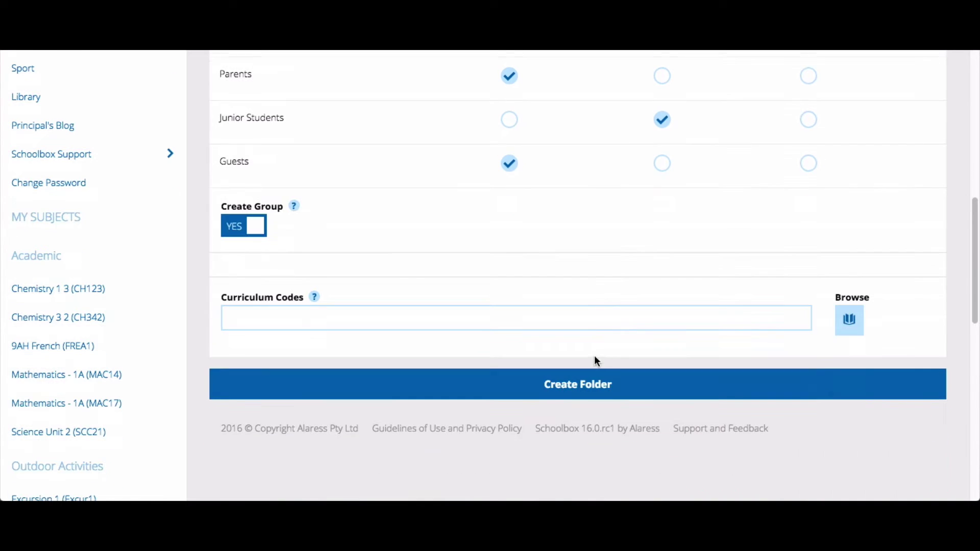
{"action": "left_click", "coordinate": [689, 391]}
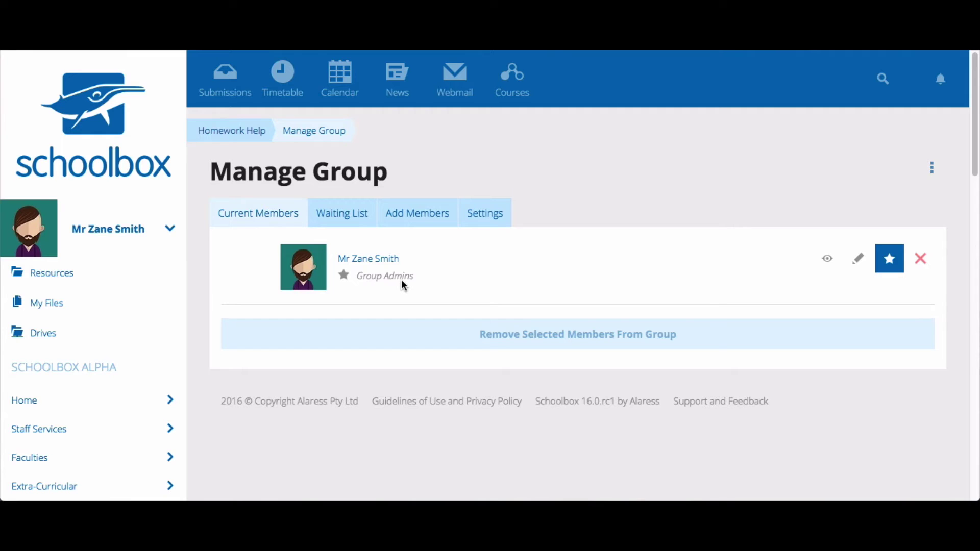
- Add the student found by searching 'david' as a member by name
{"action": "left_click", "coordinate": [406, 224]}
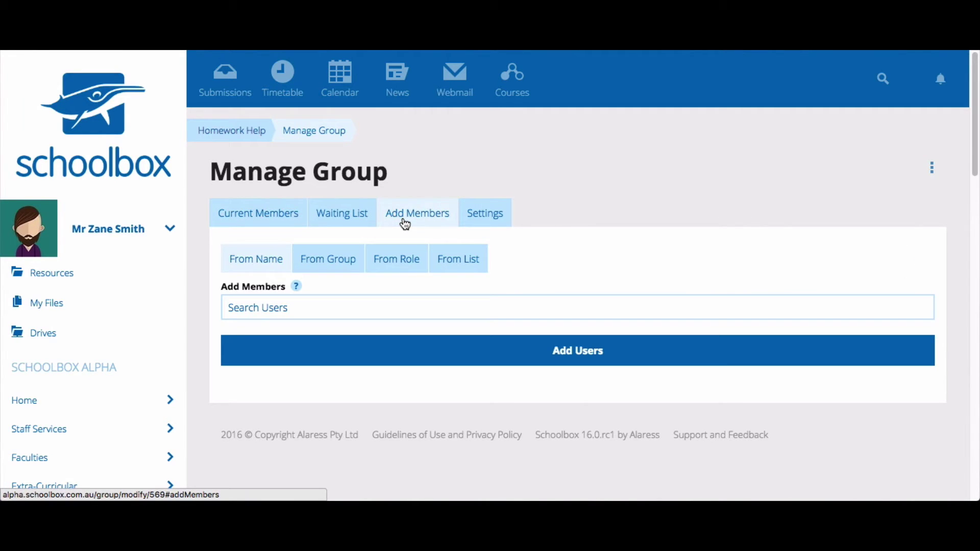
{"action": "left_click", "coordinate": [381, 223]}
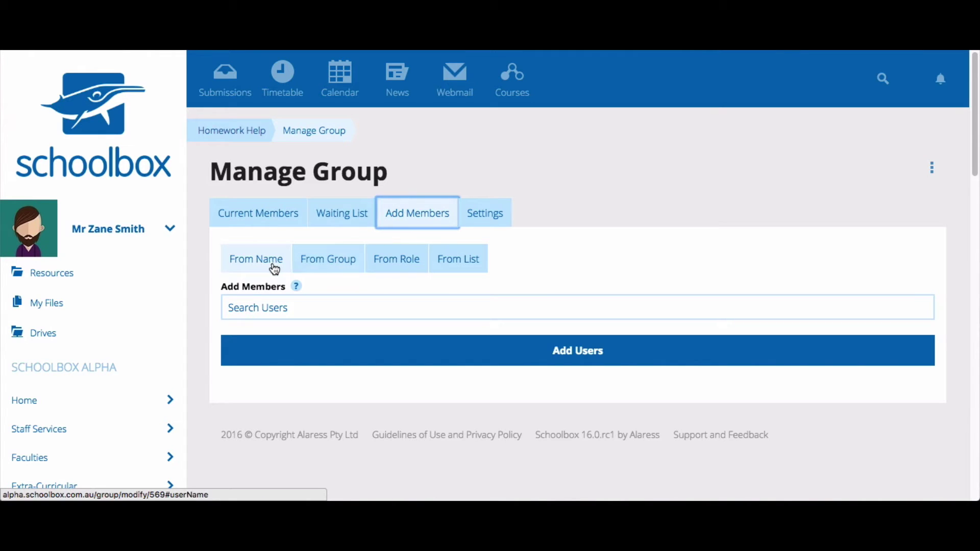
{"action": "left_click", "coordinate": [274, 307]}
{"action": "type", "text": "david"}
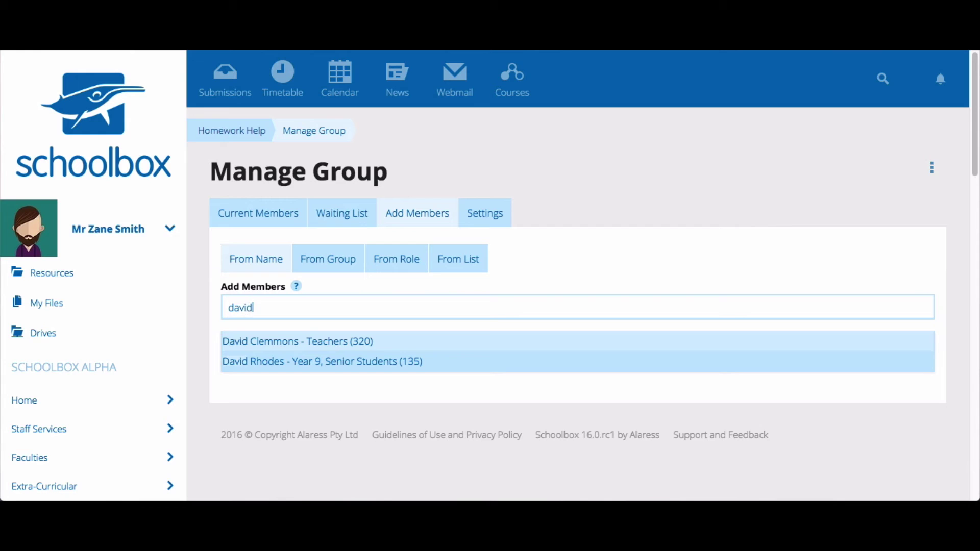
{"action": "left_click", "coordinate": [278, 362]}
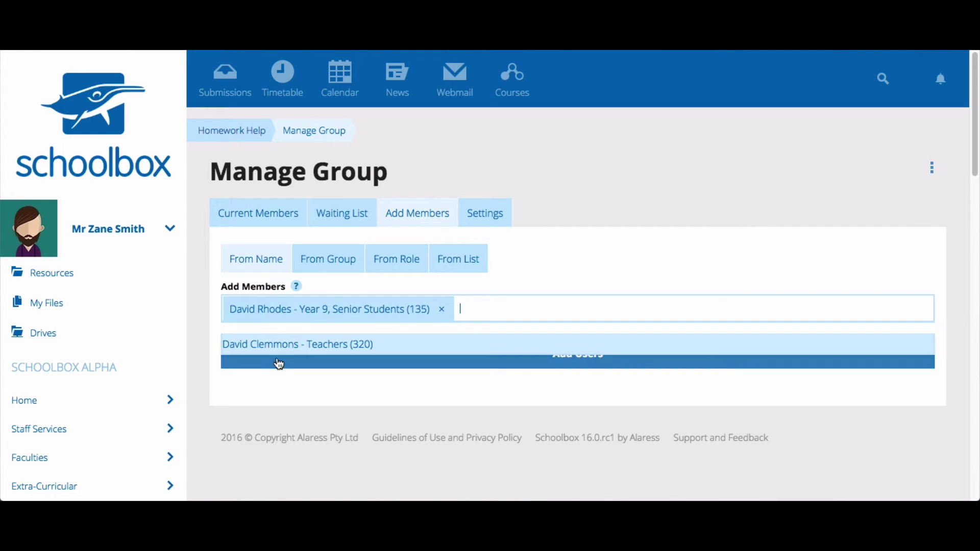
- Add members from the Archery group
{"action": "left_click", "coordinate": [329, 260]}
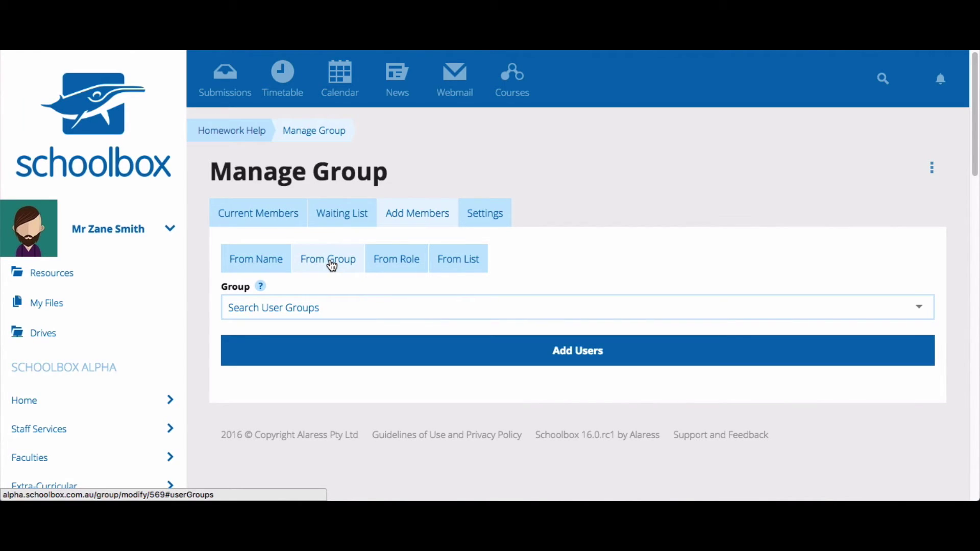
{"action": "left_click", "coordinate": [332, 266]}
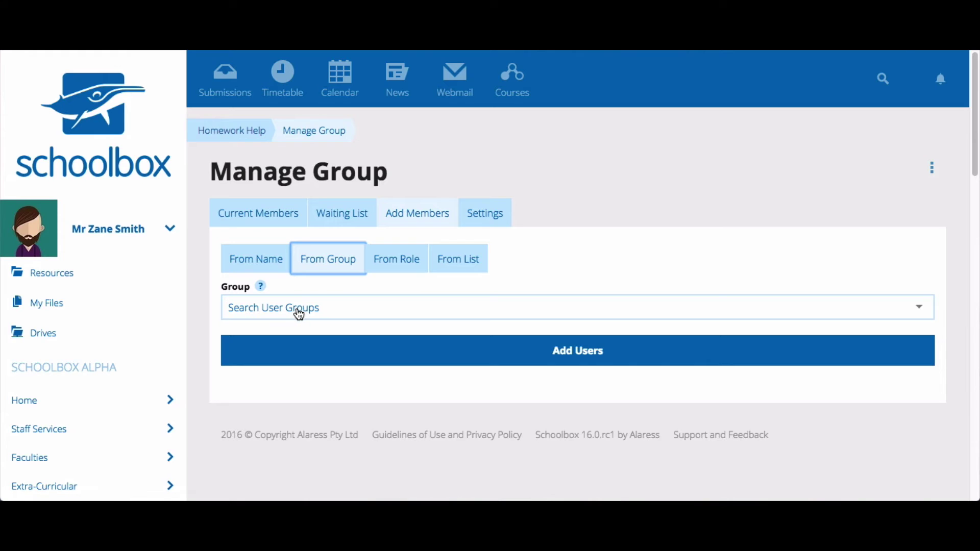
{"action": "left_click", "coordinate": [299, 314]}
{"action": "type", "text": "arc"}
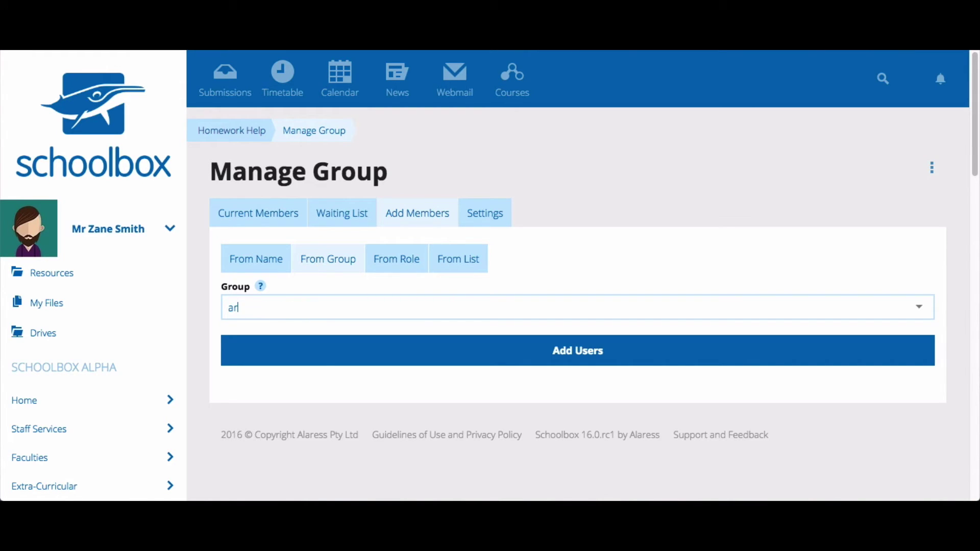
{"action": "left_click", "coordinate": [302, 344]}
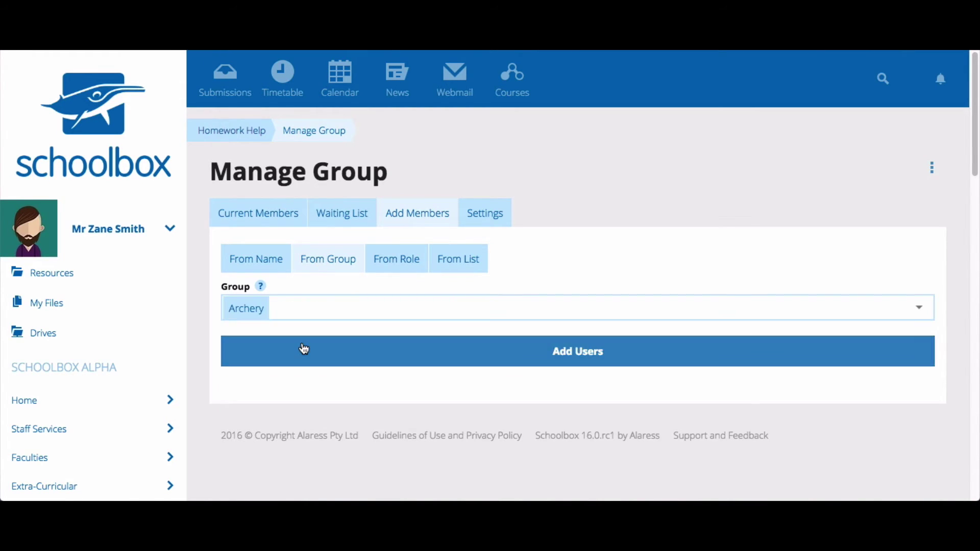
- Add members with the Junior Students role
{"action": "left_click", "coordinate": [382, 260]}
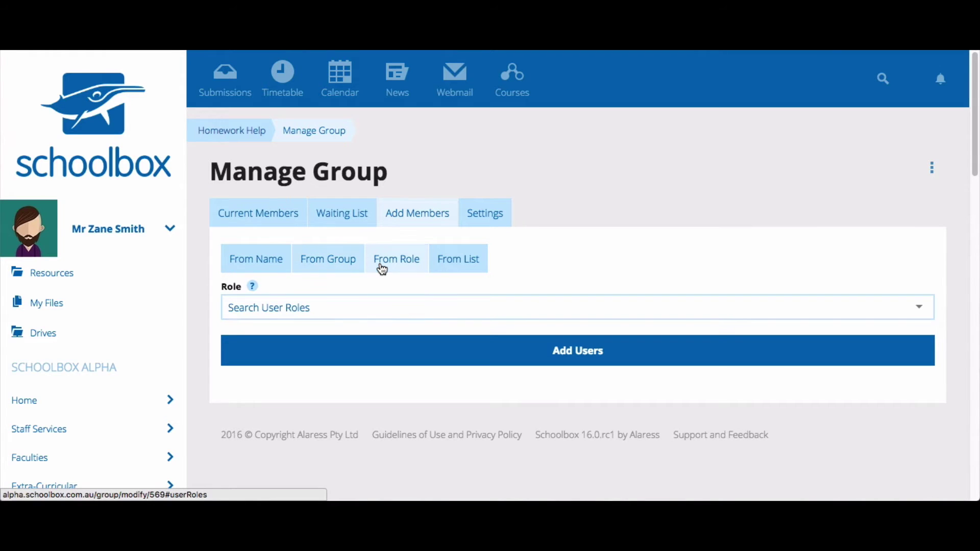
{"action": "left_click", "coordinate": [342, 306]}
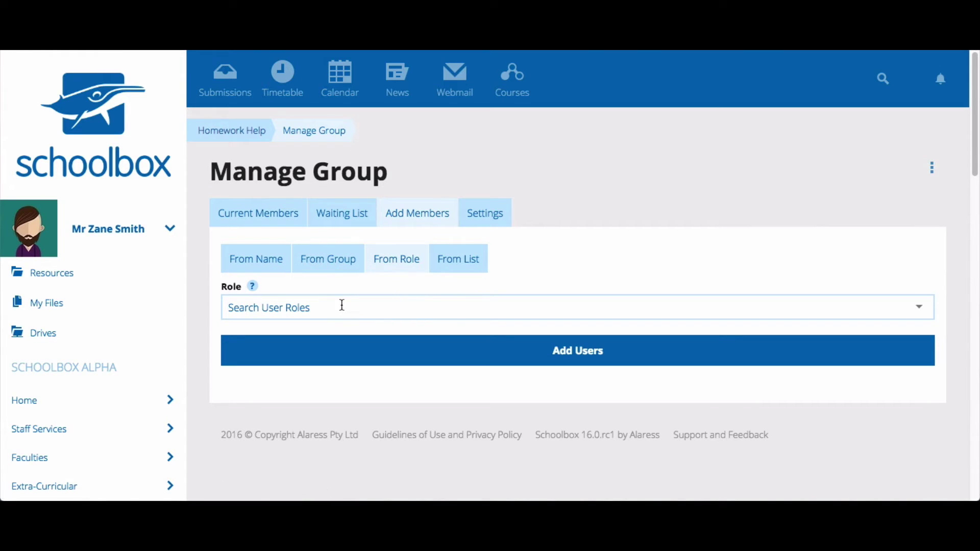
{"action": "type", "text": "junior"}
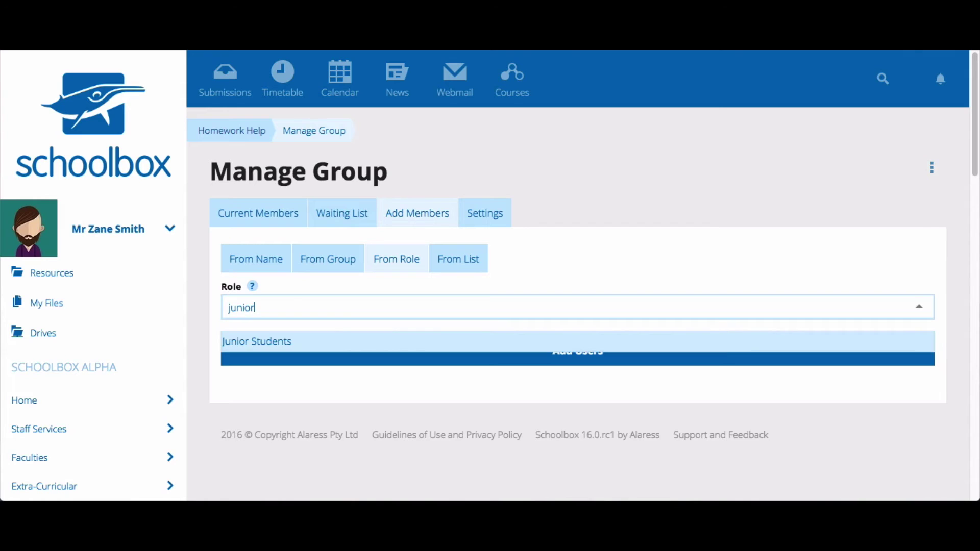
{"action": "left_click", "coordinate": [337, 347]}
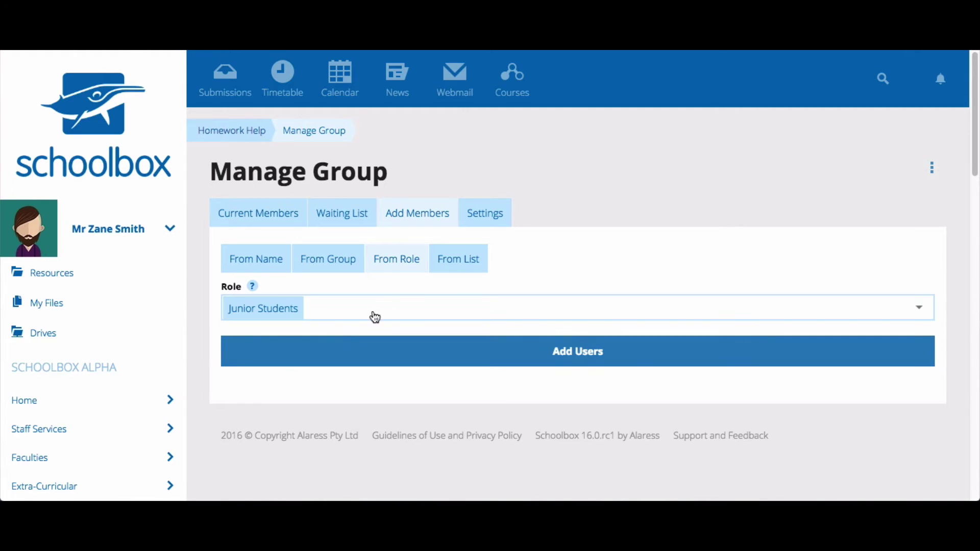
- Prepare the From List option for entering users and scroll down the page
{"action": "left_click", "coordinate": [448, 274]}
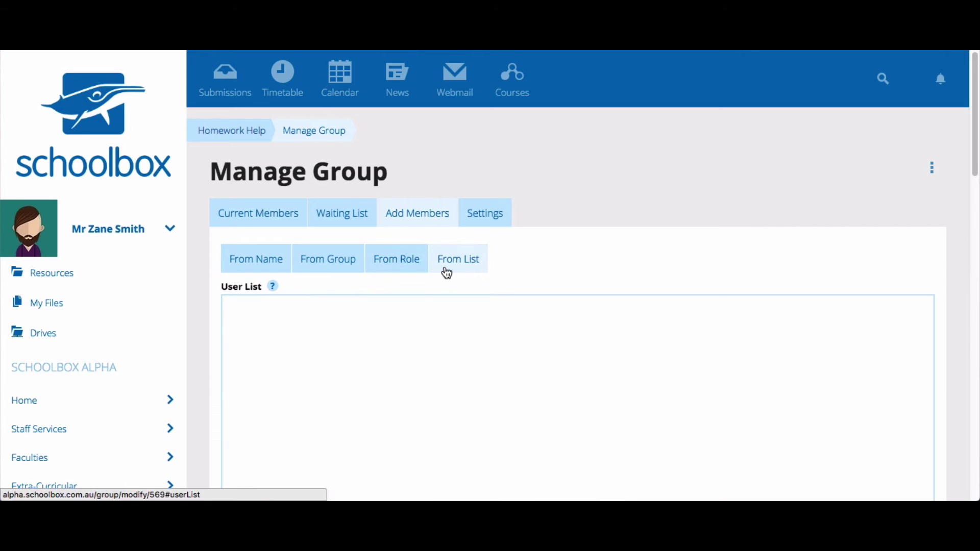
{"action": "left_click", "coordinate": [372, 312]}
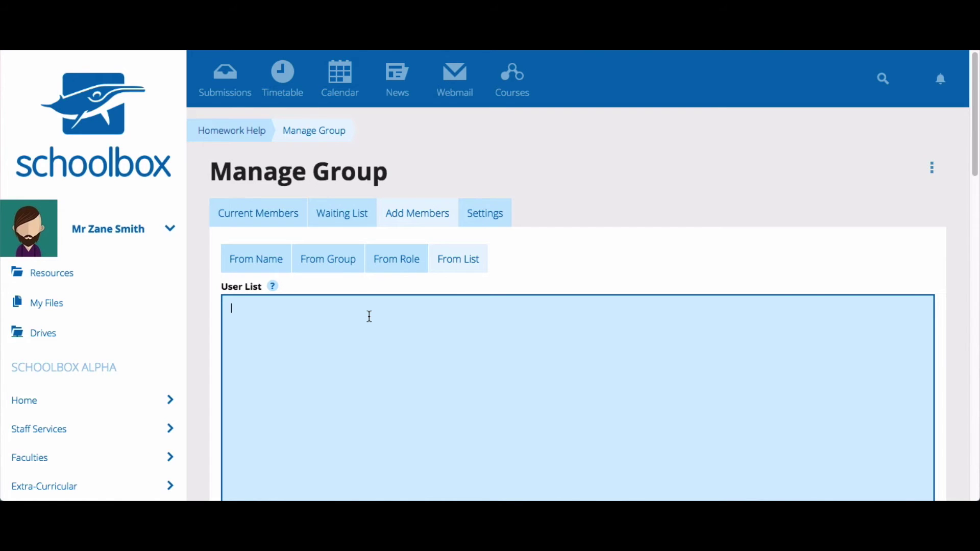
{"action": "scroll", "coordinate": [370, 316], "scroll_direction": "down", "scroll_amount": 3}
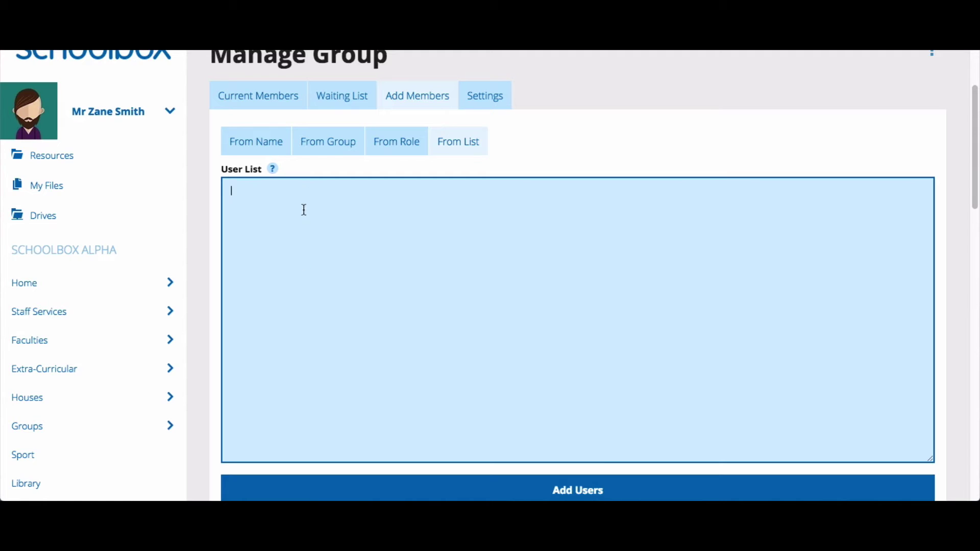
{"action": "scroll", "coordinate": [315, 390], "scroll_direction": "down", "scroll_amount": 1}
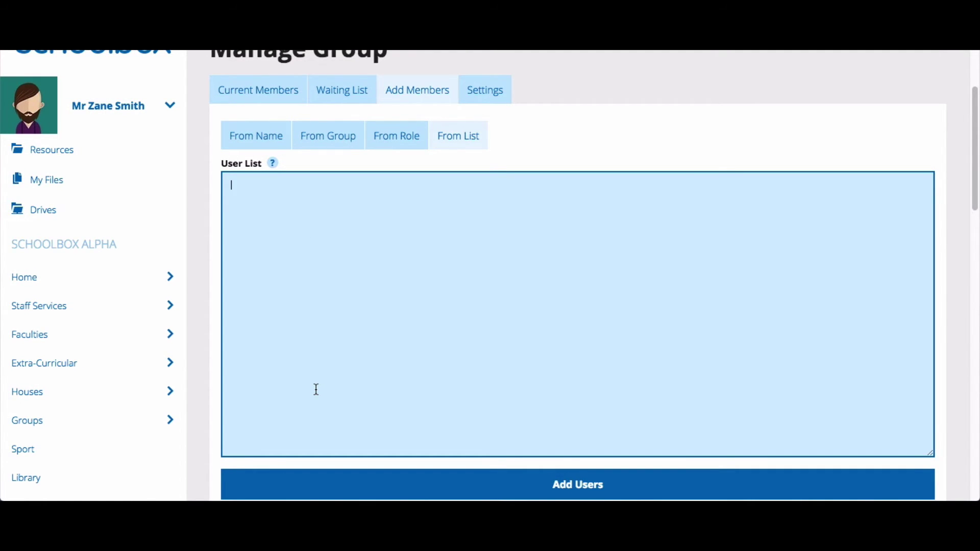
{"action": "scroll", "coordinate": [316, 390], "scroll_direction": "down", "scroll_amount": 3}
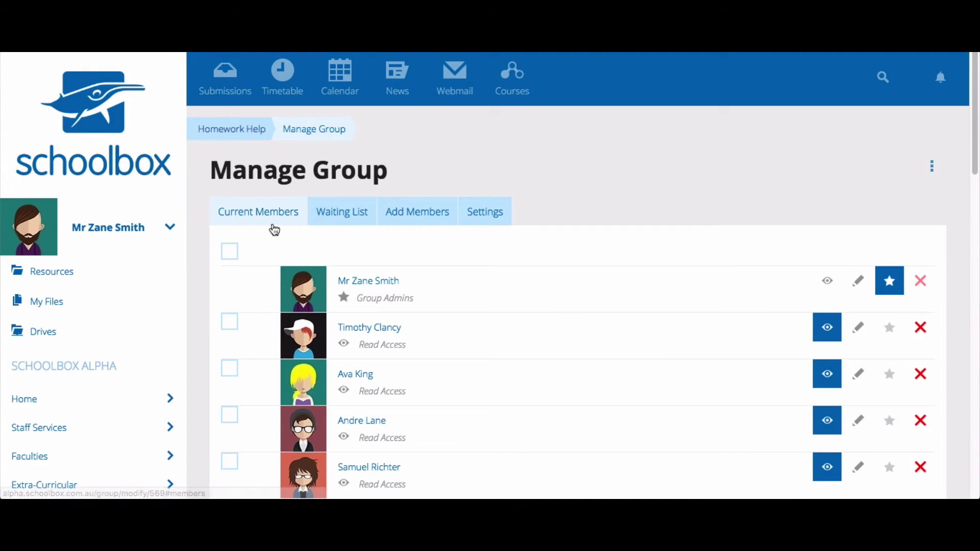
- Grant write access to the first student in the Current Members list
{"action": "scroll", "coordinate": [597, 304], "scroll_direction": "down", "scroll_amount": 3}
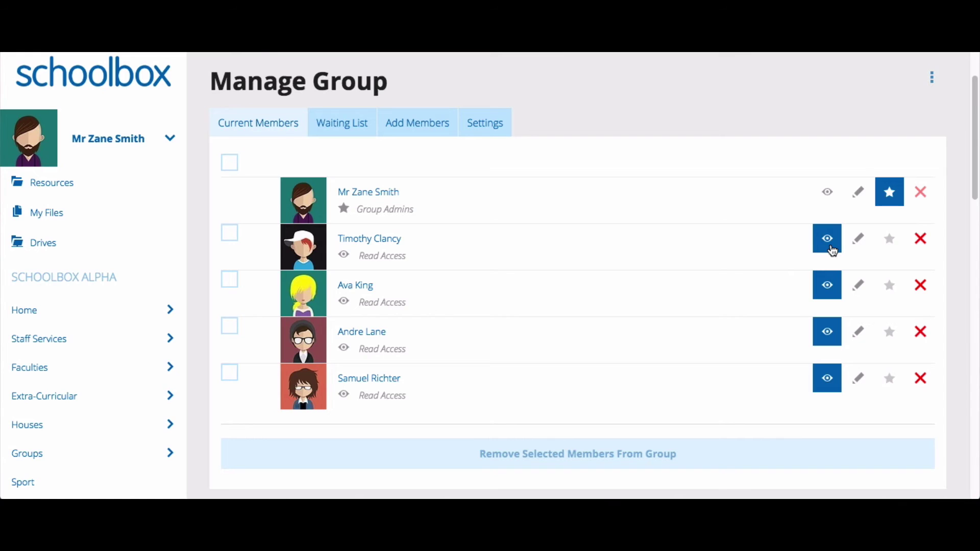
{"action": "left_click", "coordinate": [866, 252]}
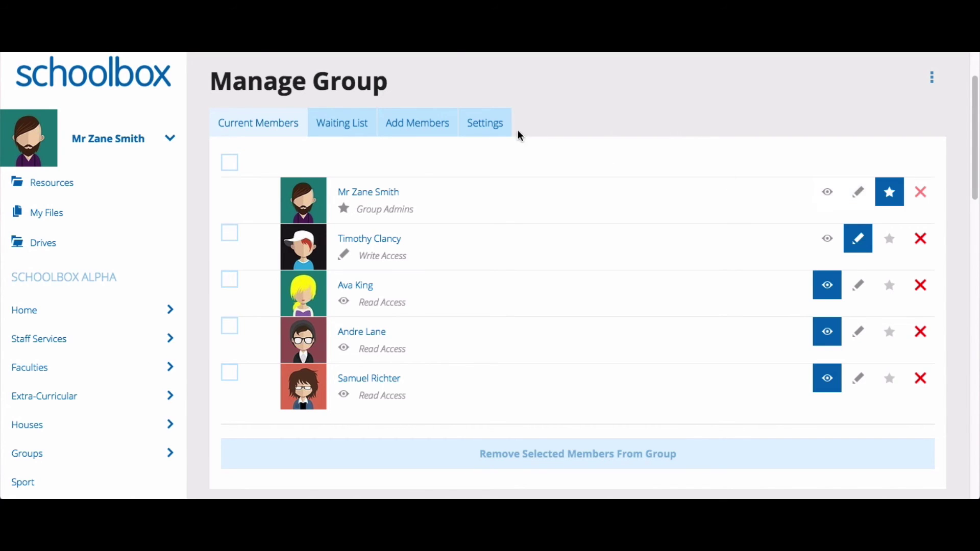
- In group Settings, set access to Free and tick Force Follow under Messaging
{"action": "left_click", "coordinate": [487, 128]}
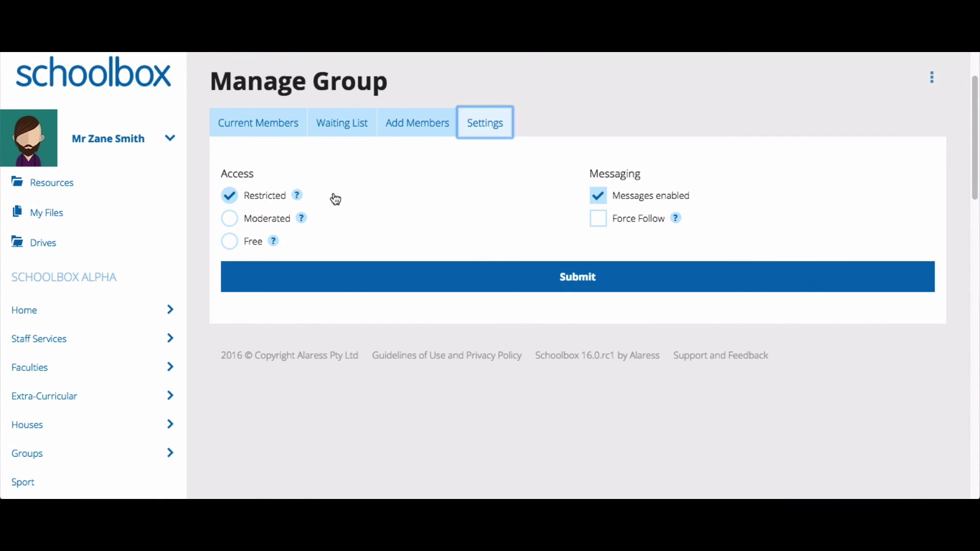
{"action": "mouse_move", "coordinate": [295, 195]}
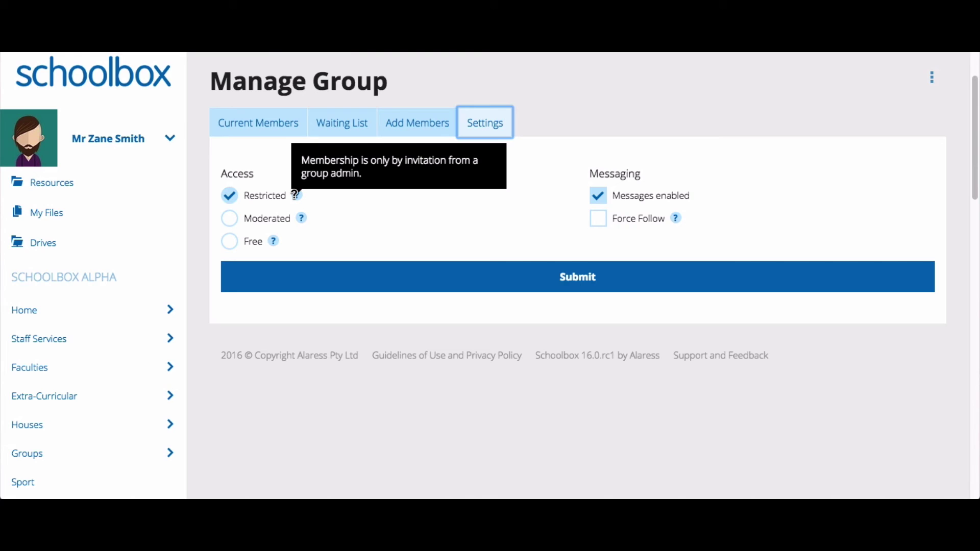
{"action": "mouse_move", "coordinate": [300, 214]}
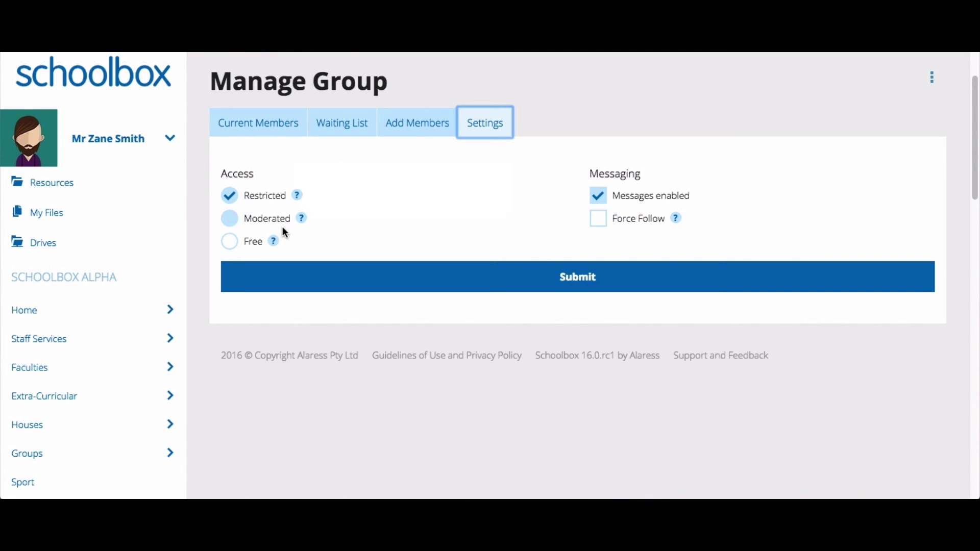
{"action": "mouse_move", "coordinate": [276, 236]}
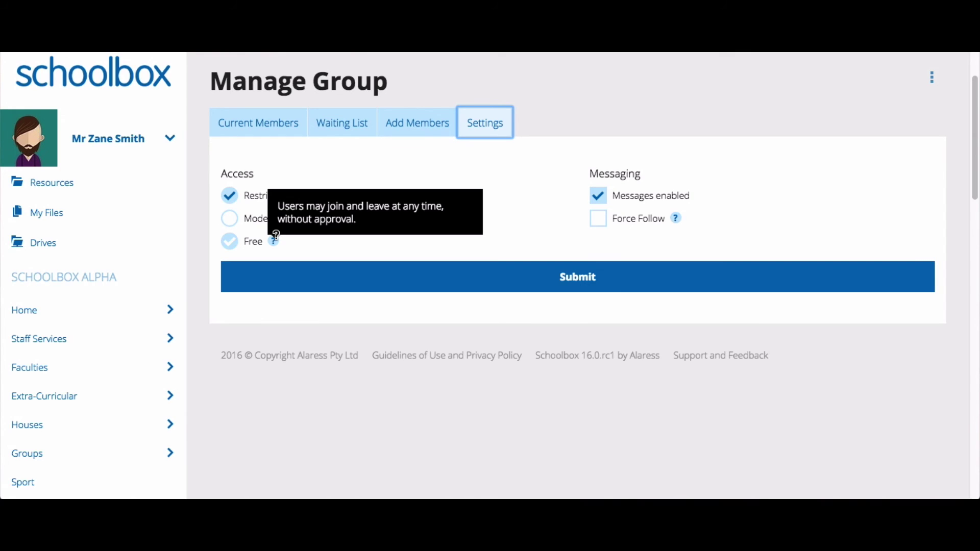
{"action": "left_click", "coordinate": [230, 242]}
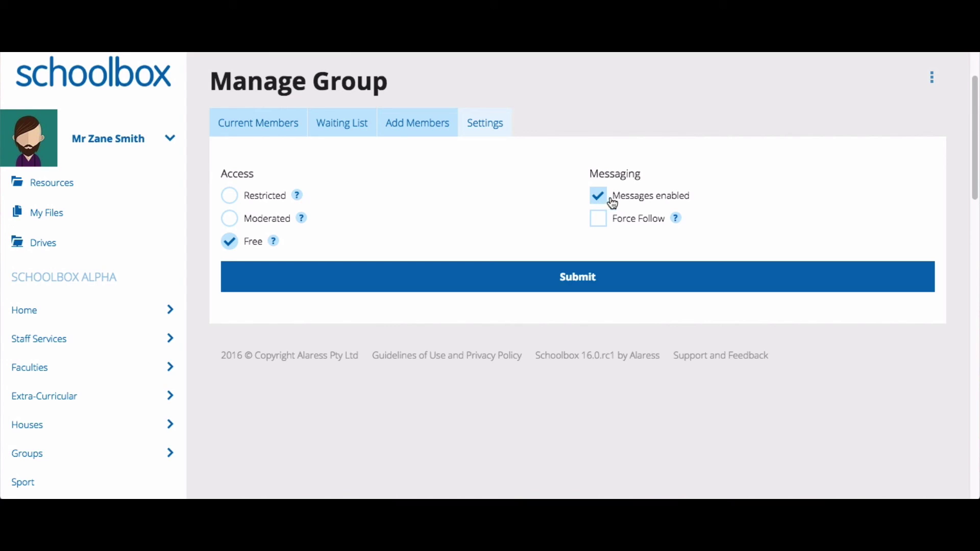
{"action": "left_click", "coordinate": [663, 218]}
{"action": "mouse_move", "coordinate": [676, 216]}
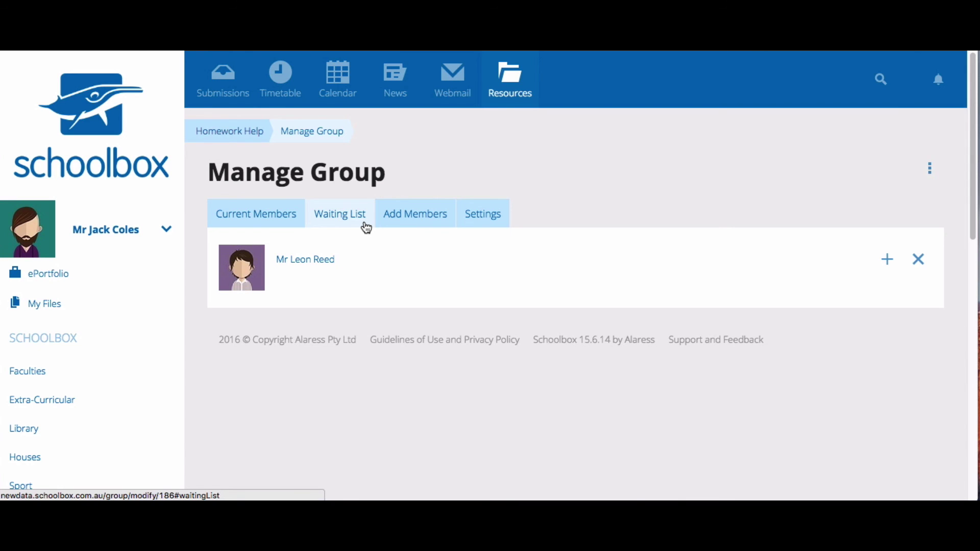
- Drag a News component from the component palette onto the Homework Help page
{"action": "left_click", "coordinate": [240, 141]}
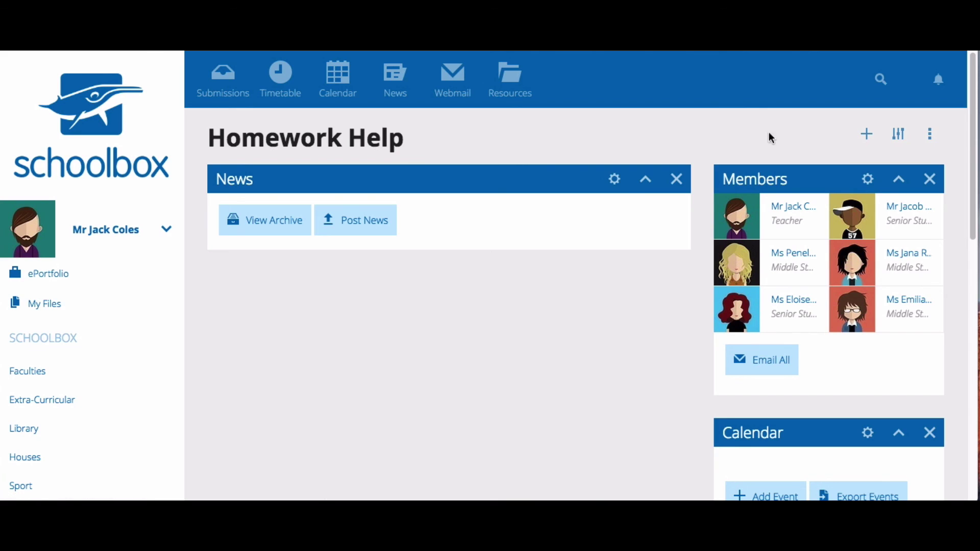
{"action": "left_click", "coordinate": [867, 134]}
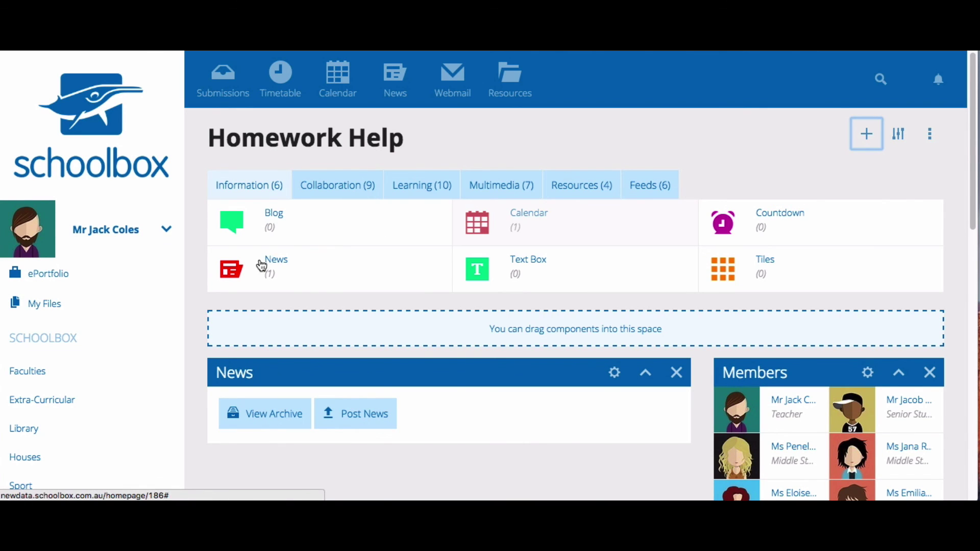
{"action": "left_click_drag", "start_coordinate": [262, 266], "coordinate": [285, 395]}
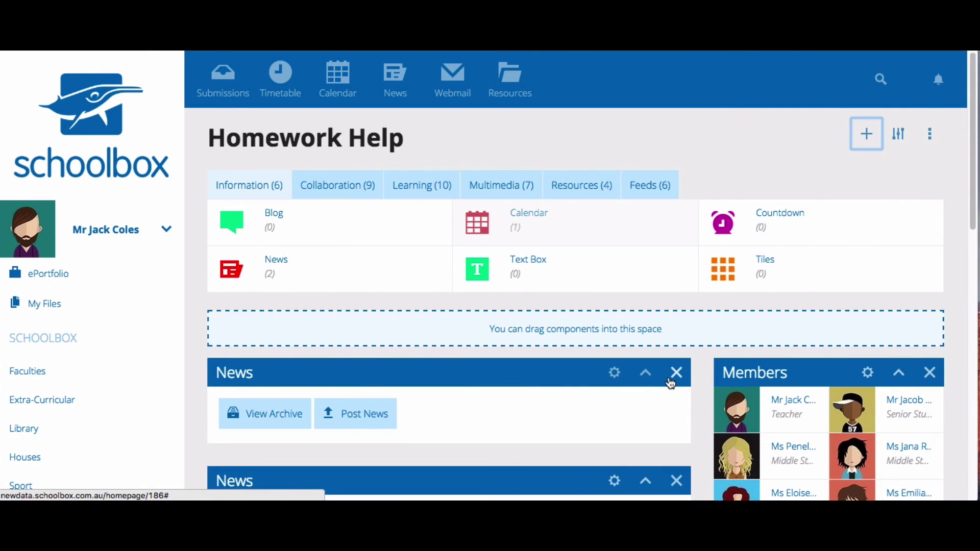